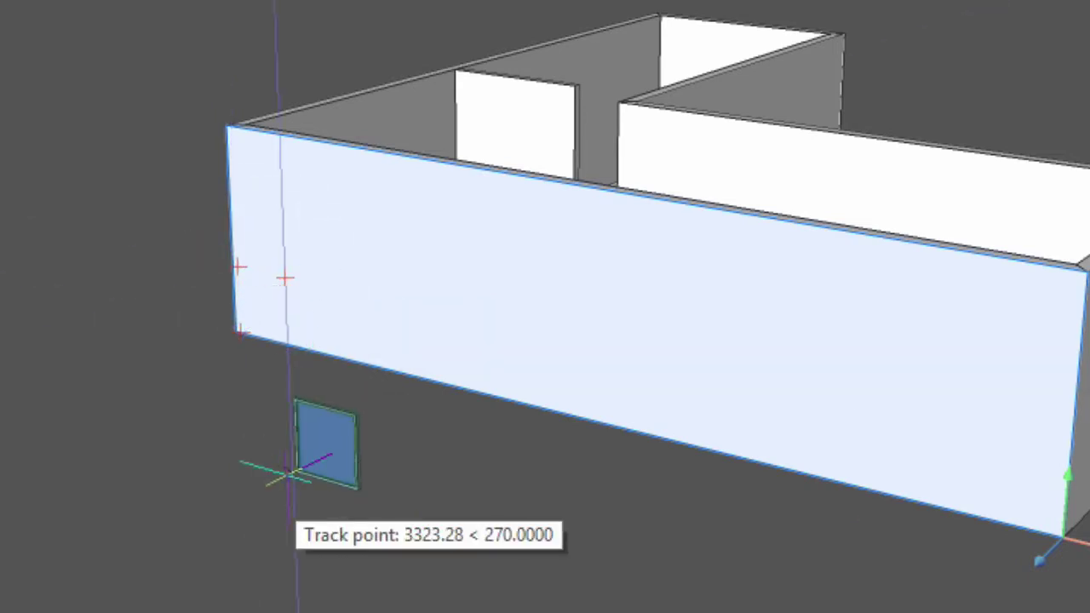
Step: Place the fixed window in the front wall and orbit in for a closer look
{"action": "left_click", "coordinate": [298, 471]}
{"action": "mouse_move", "coordinate": [298, 471]}
{"action": "middle_mouse_down", "text": "shift"}
{"action": "mouse_move", "coordinate": [324, 531]}
{"action": "mouse_move", "coordinate": [480, 513]}
{"action": "mouse_move", "coordinate": [597, 587]}
{"action": "middle_mouse_up", "text": "shift"}
{"action": "scroll", "coordinate": [686, 599], "scroll_direction": "up", "scroll_amount": 2}
{"action": "mouse_move", "coordinate": [686, 599]}
{"action": "middle_mouse_down", "text": "shift"}
{"action": "mouse_move", "coordinate": [633, 572]}
{"action": "mouse_move", "coordinate": [377, 604]}
{"action": "mouse_move", "coordinate": [506, 584]}
{"action": "middle_mouse_up", "text": "shift"}
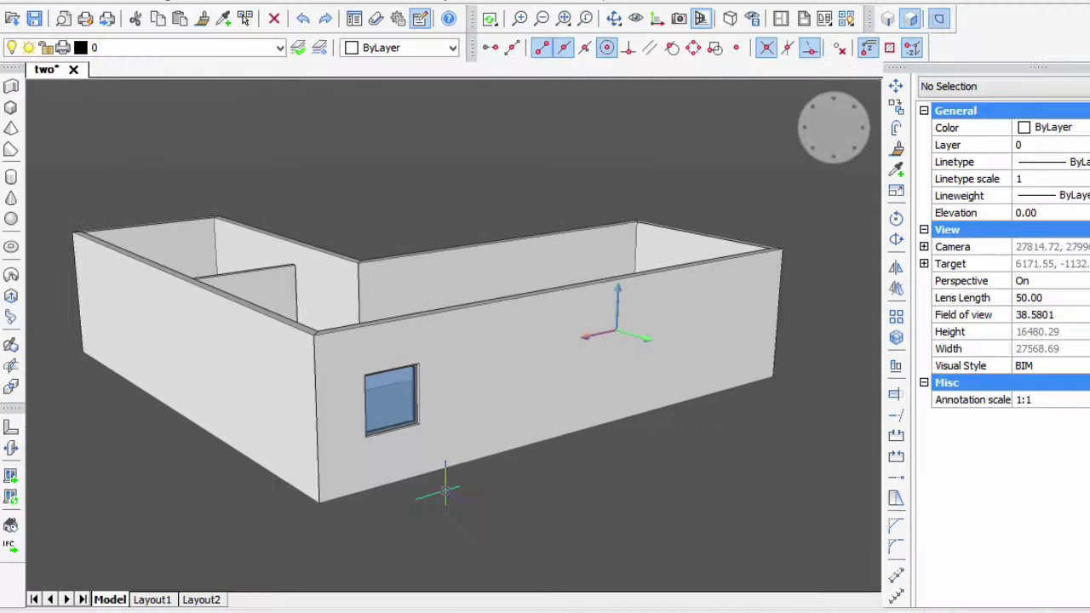
{"action": "scroll", "coordinate": [437, 482], "scroll_direction": "up", "scroll_amount": 3}
{"action": "scroll", "coordinate": [390, 397], "scroll_direction": "up", "scroll_amount": 3}
Step: Set the window's width W to 2000 and frame depth FD to 50 in Properties
{"action": "left_click", "coordinate": [326, 293]}
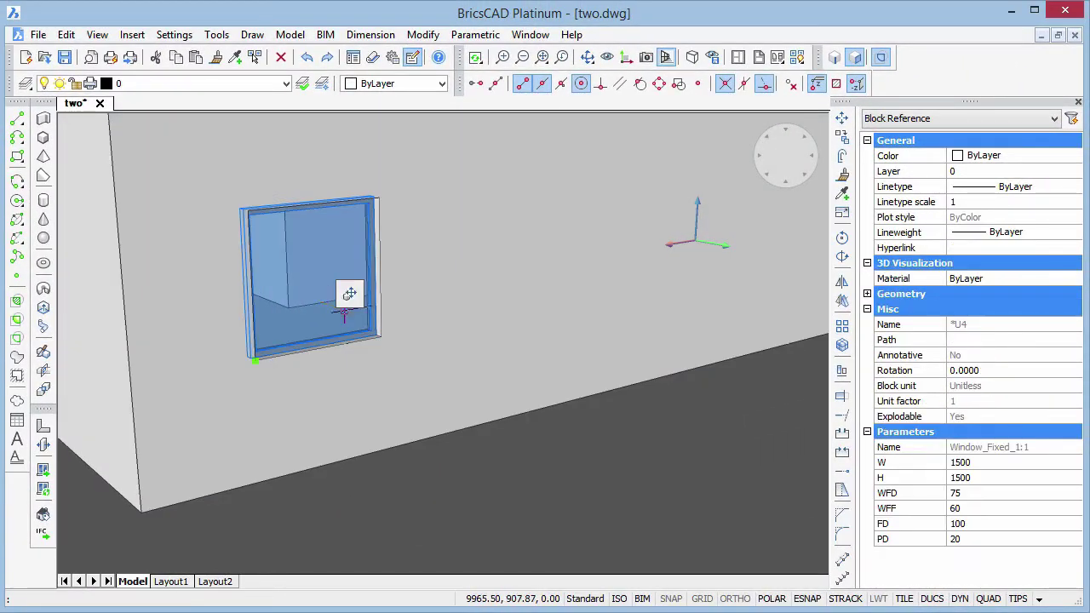
{"action": "left_click", "coordinate": [988, 463]}
{"action": "type", "text": "20"}
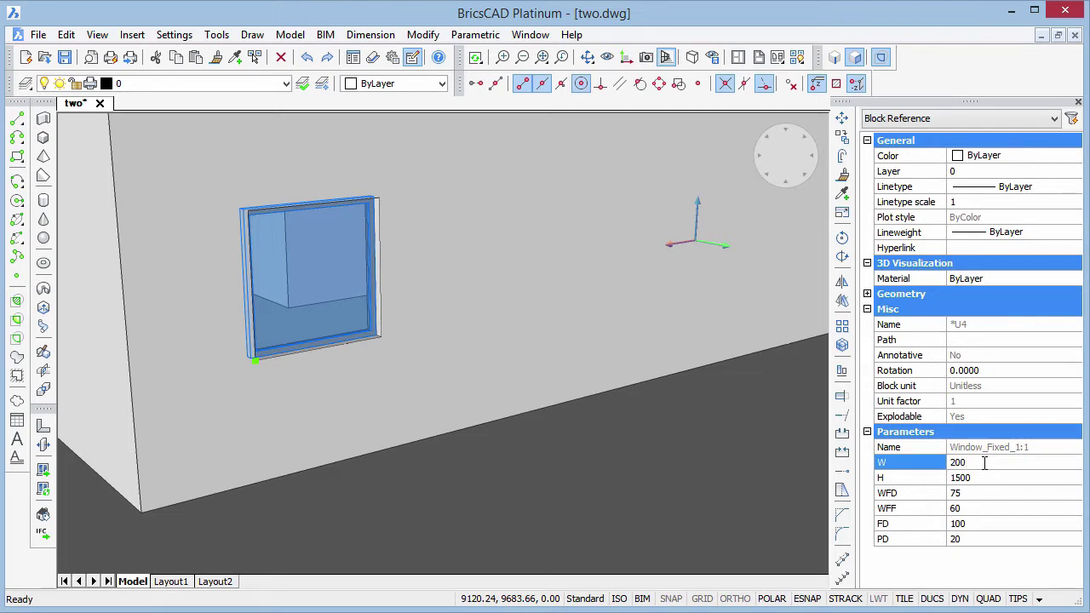
{"action": "type", "text": "0"}
{"action": "key", "text": "Return"}
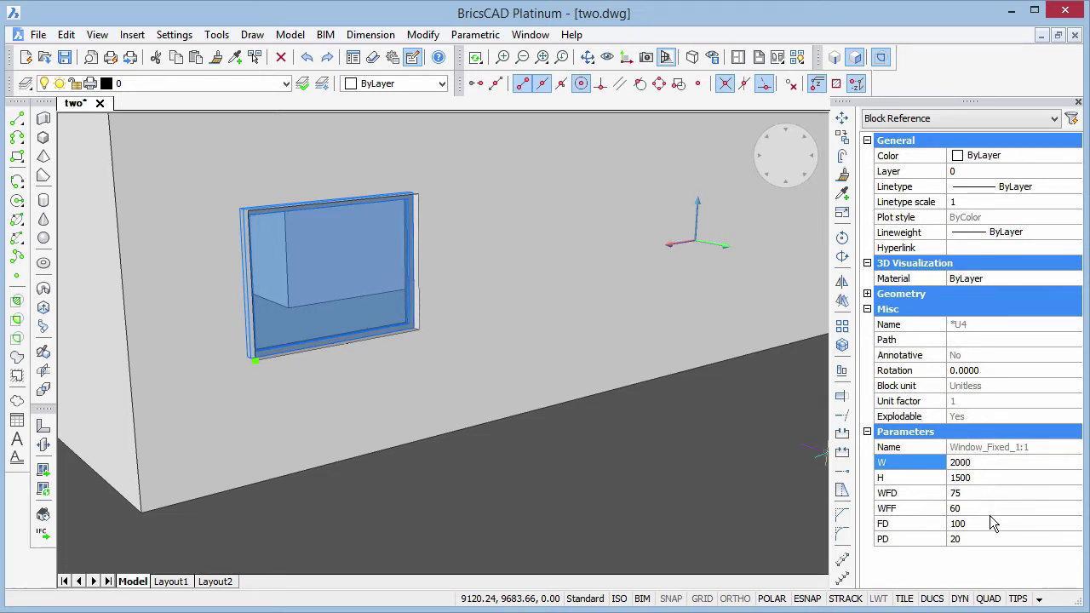
{"action": "left_click", "coordinate": [989, 523]}
{"action": "type", "text": "50"}
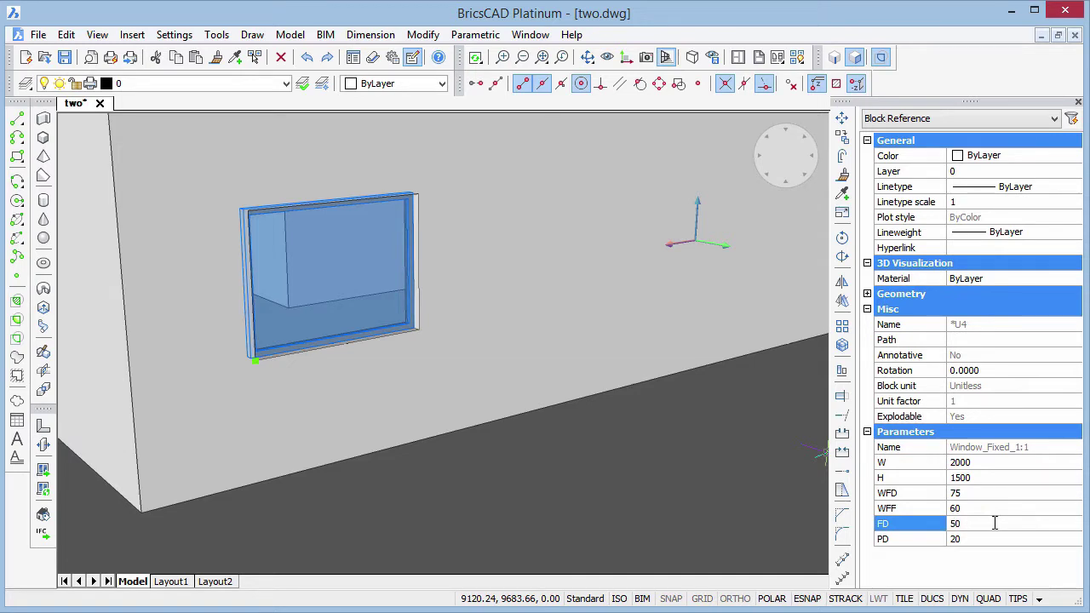
{"action": "key", "text": "Return"}
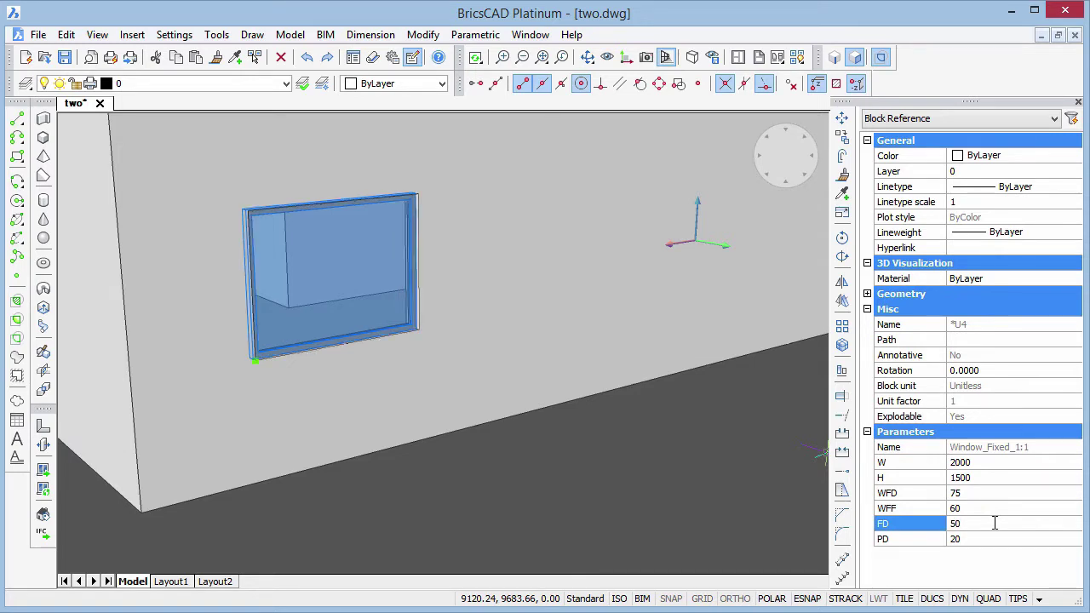
Step: Pull the view back to the bare walled house and click a window preview into the wall
{"action": "middle_click_drag", "start_coordinate": [523, 503], "coordinate": [582, 476]}
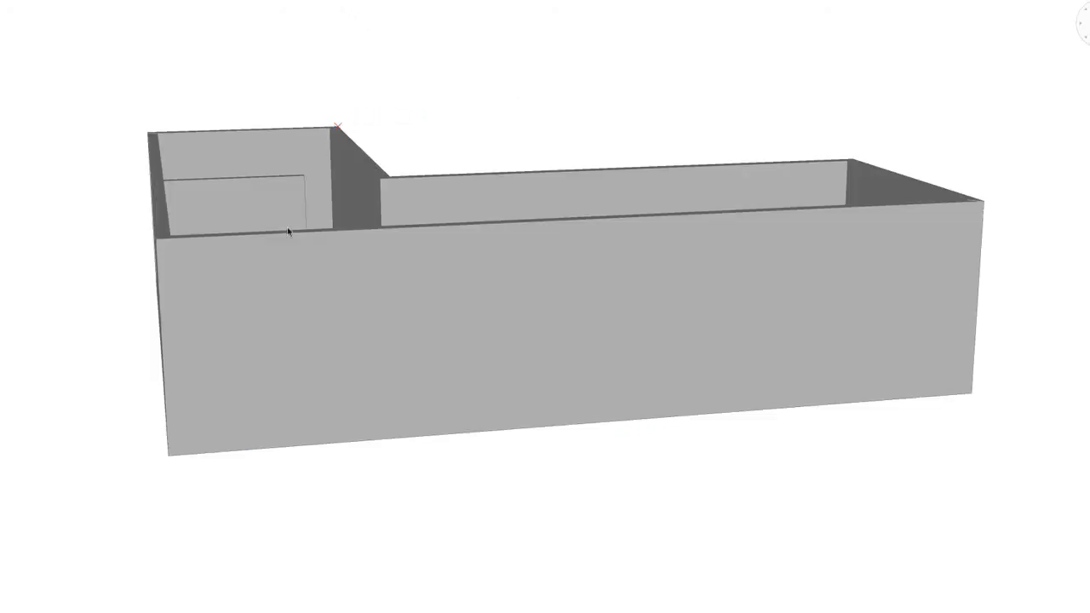
{"action": "left_click", "coordinate": [229, 372]}
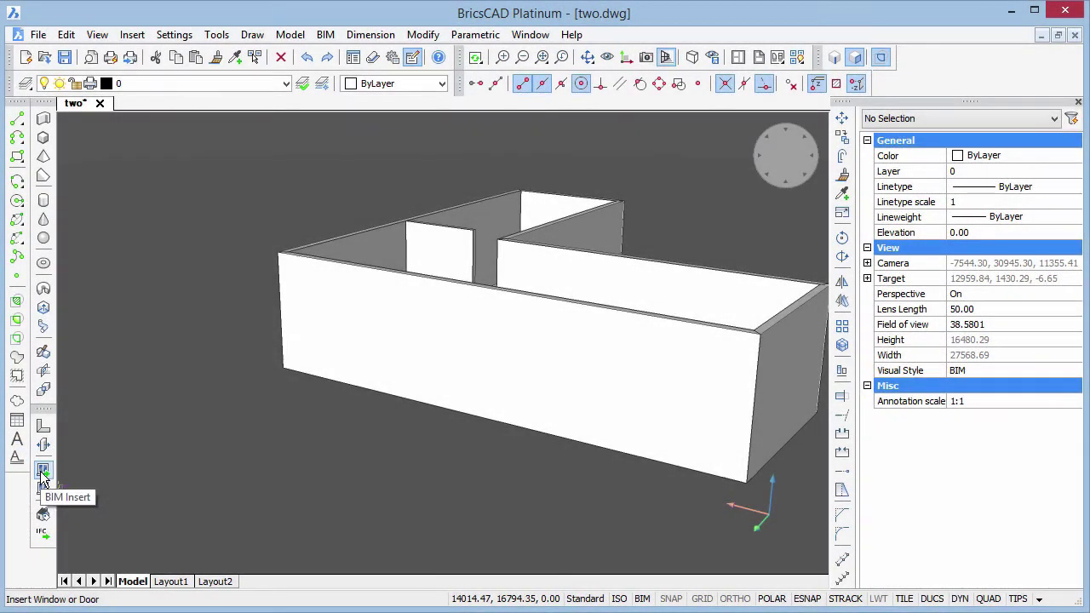
Step: Insert Window_Fixed_1.dwg into the front wall, tracked 1300 from the wall edge
{"action": "left_click", "coordinate": [19, 464]}
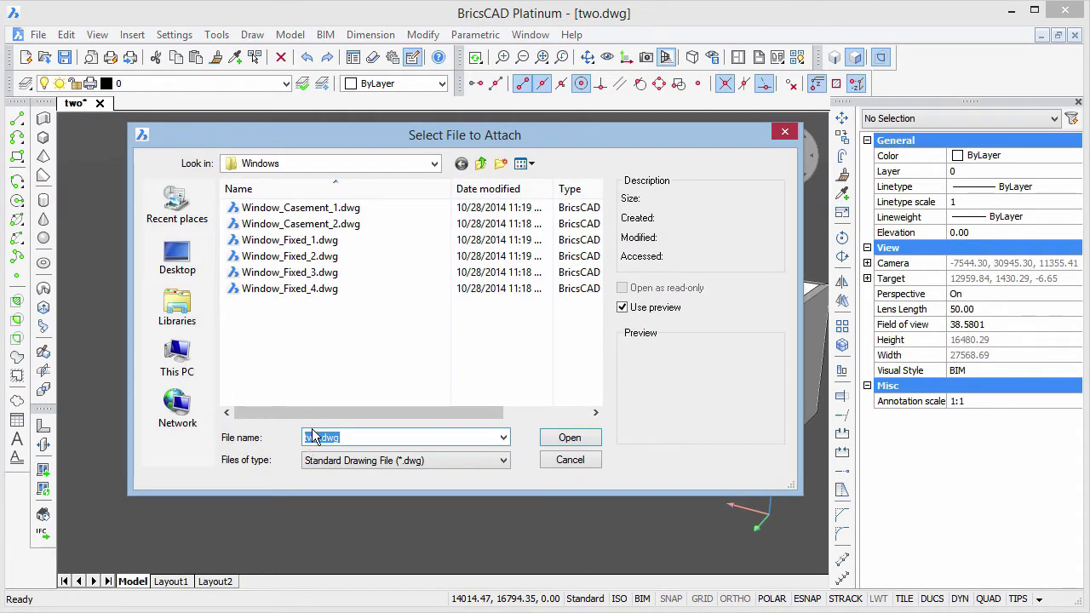
{"action": "left_click", "coordinate": [334, 241]}
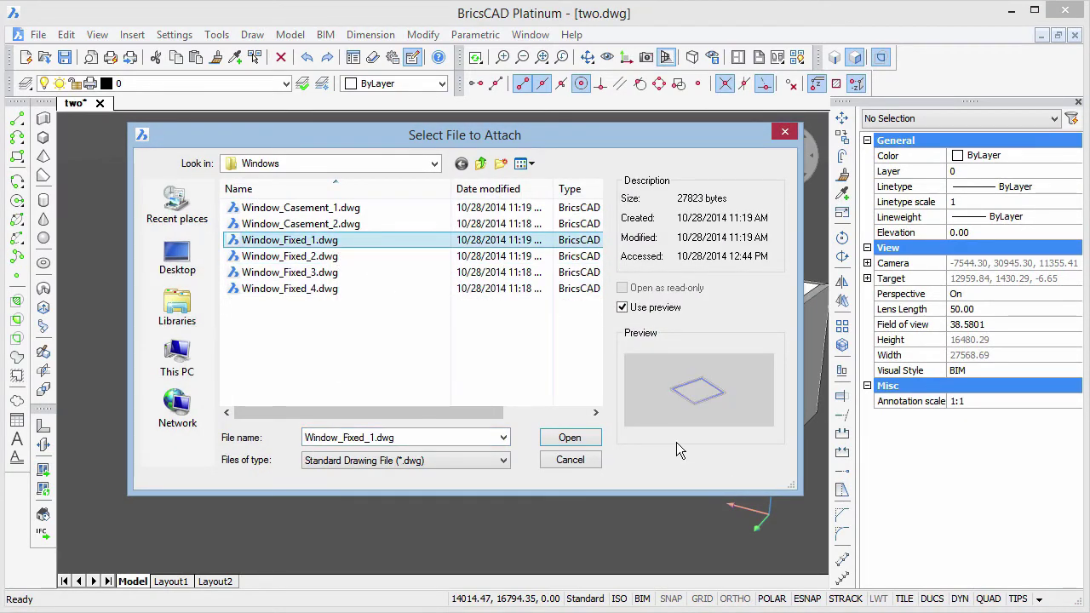
{"action": "left_click", "coordinate": [569, 438]}
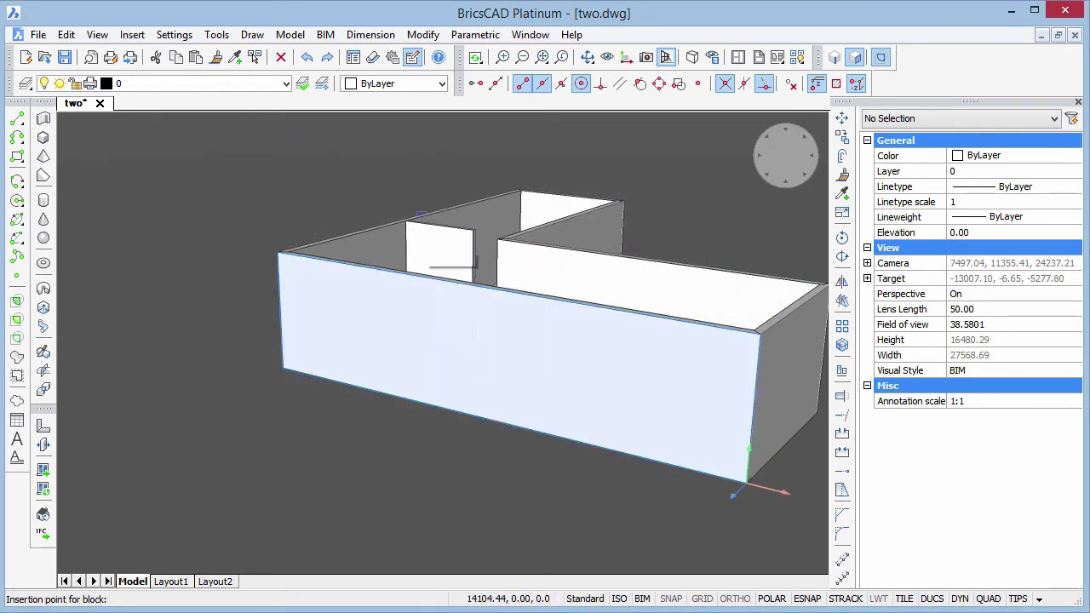
{"action": "left_click", "coordinate": [477, 86]}
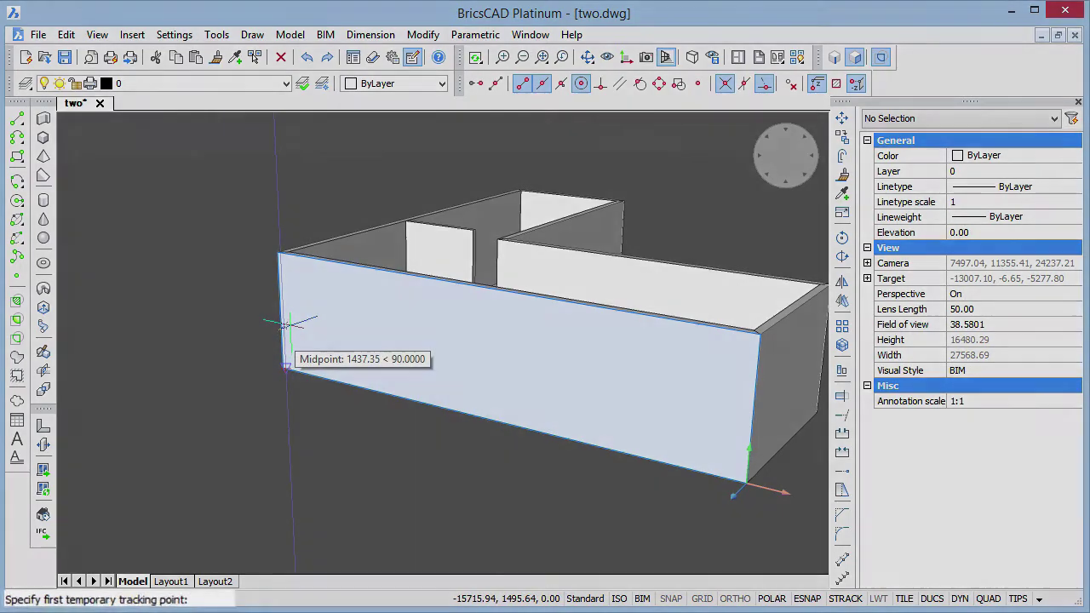
{"action": "type", "text": "1300"}
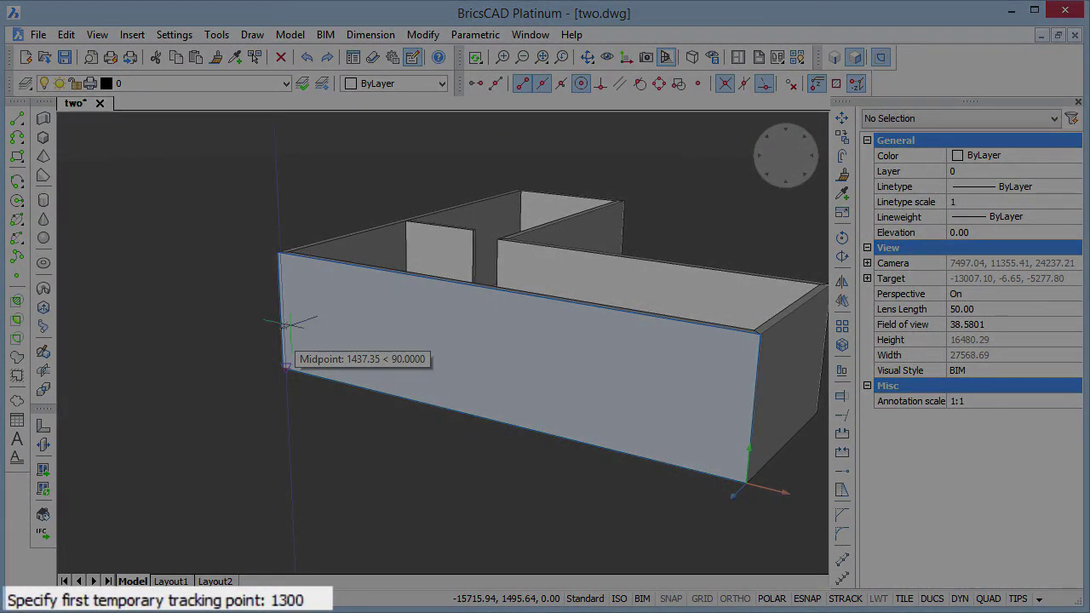
{"action": "key", "text": "Return"}
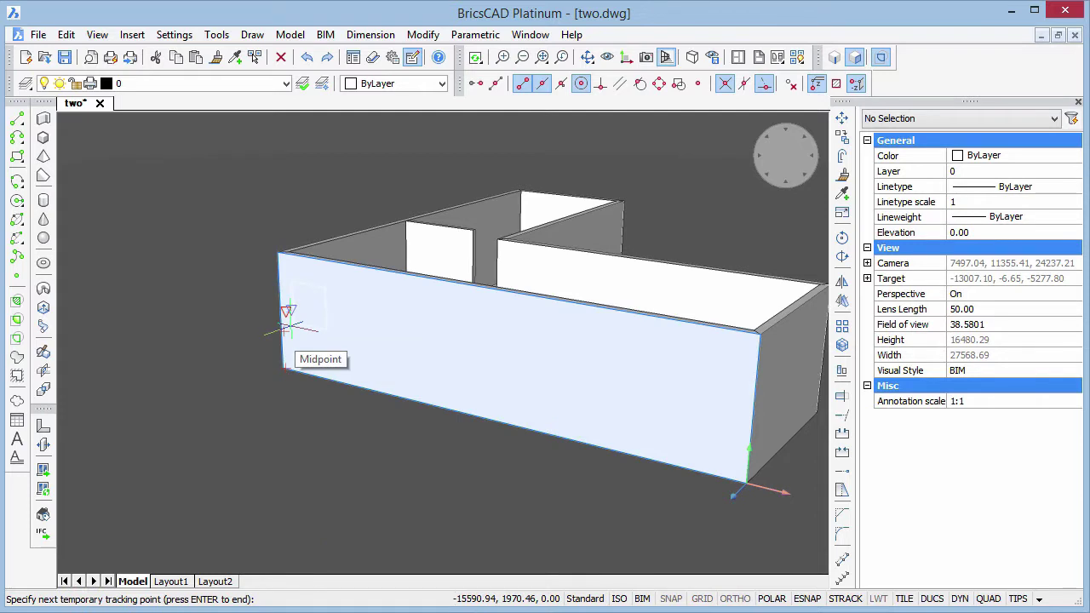
{"action": "left_click", "coordinate": [310, 337]}
{"action": "key", "text": "Return"}
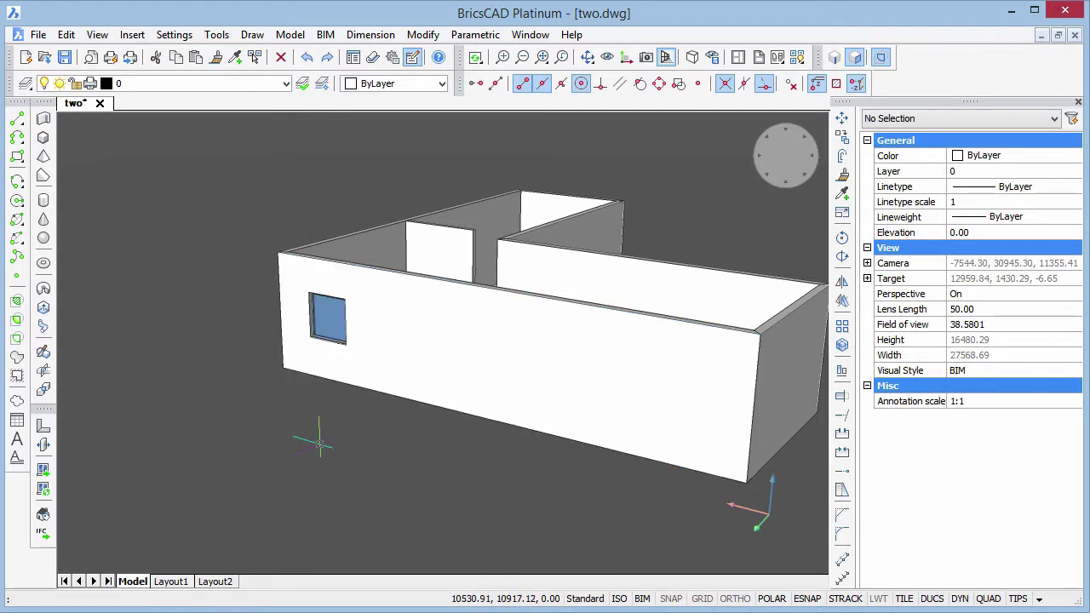
Step: Zoom to the new window and set its W to 2000 and FD to 50
{"action": "mouse_move", "coordinate": [199, 440]}
{"action": "middle_mouse_down", "text": "shift"}
{"action": "mouse_move", "coordinate": [360, 479]}
{"action": "mouse_move", "coordinate": [420, 462]}
{"action": "mouse_move", "coordinate": [650, 475]}
{"action": "mouse_move", "coordinate": [550, 507]}
{"action": "mouse_move", "coordinate": [437, 506]}
{"action": "mouse_move", "coordinate": [395, 538]}
{"action": "mouse_move", "coordinate": [565, 511]}
{"action": "mouse_move", "coordinate": [452, 515]}
{"action": "middle_mouse_up", "text": "shift"}
{"action": "scroll", "coordinate": [423, 474], "scroll_direction": "up", "scroll_amount": 1}
{"action": "scroll", "coordinate": [423, 475], "scroll_direction": "up", "scroll_amount": 3}
{"action": "scroll", "coordinate": [424, 476], "scroll_direction": "up", "scroll_amount": 2}
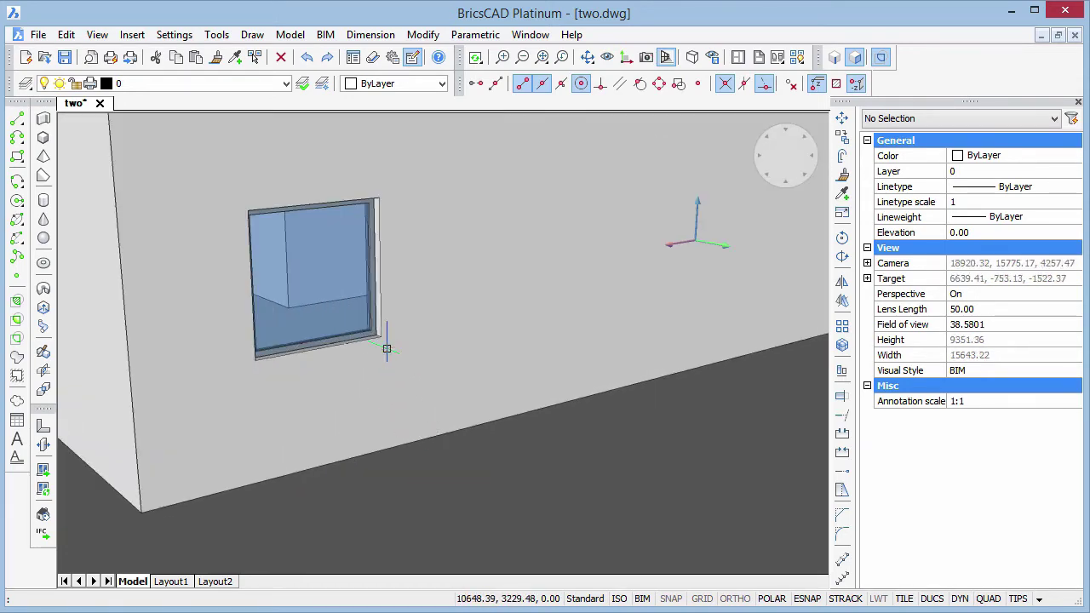
{"action": "left_click", "coordinate": [327, 293]}
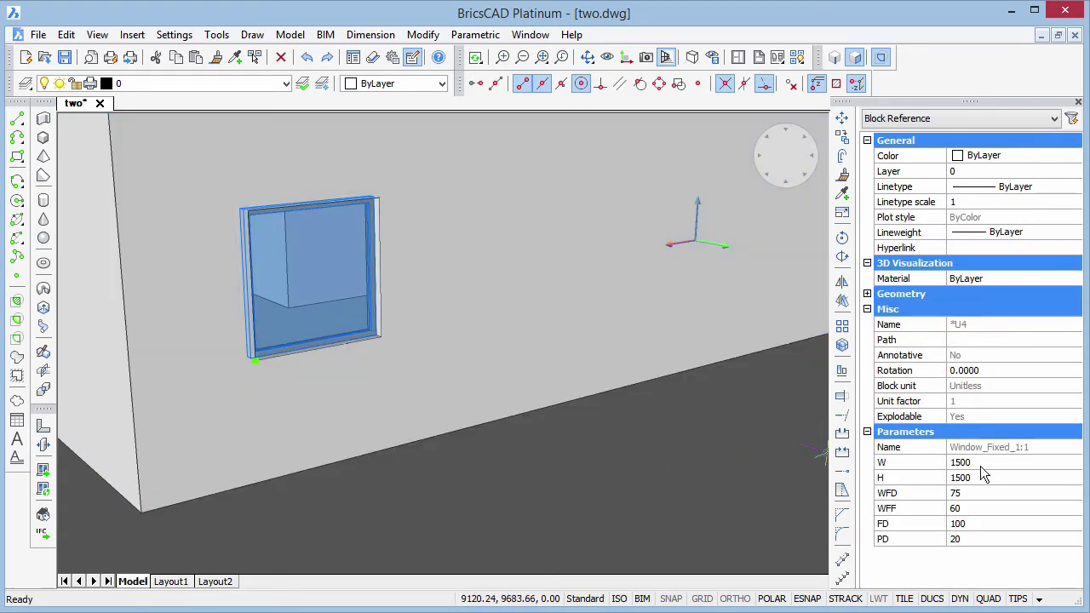
{"action": "left_click", "coordinate": [988, 463]}
{"action": "type", "text": "20"}
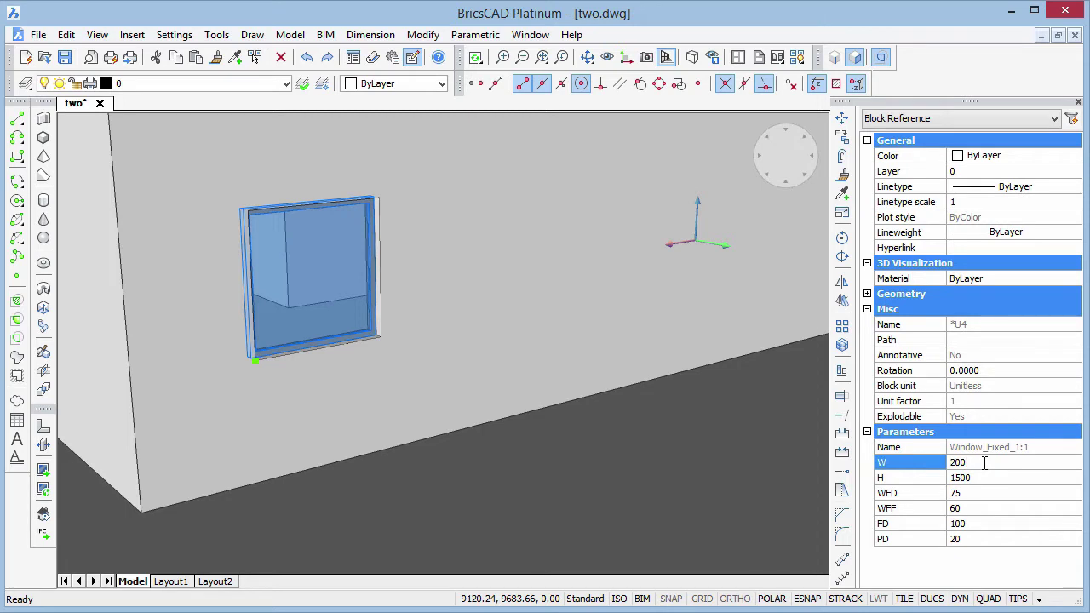
{"action": "type", "text": "0"}
{"action": "key", "text": "Return"}
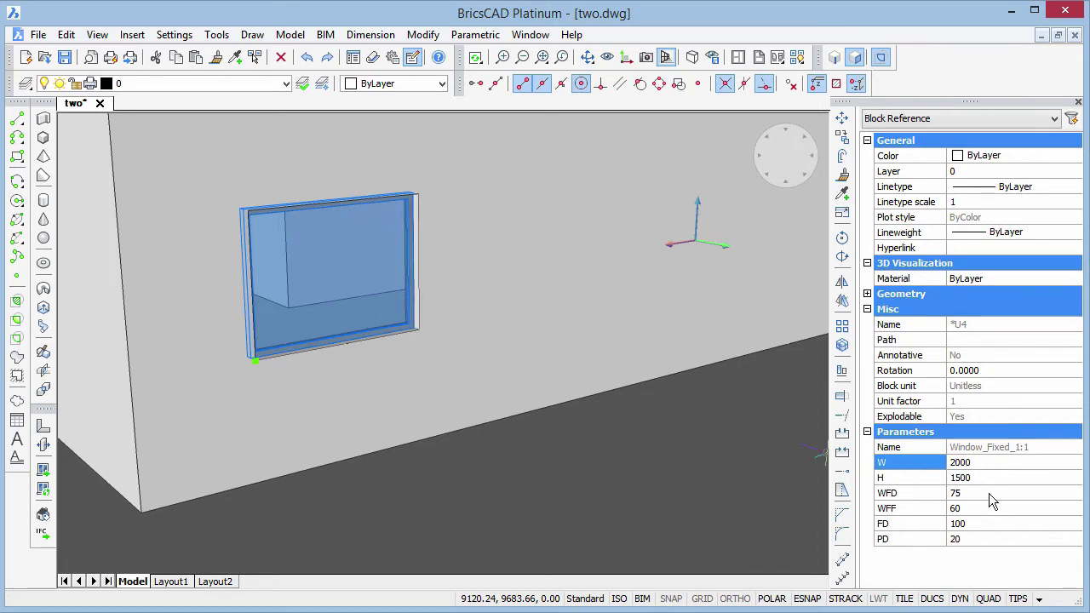
{"action": "left_click", "coordinate": [991, 523]}
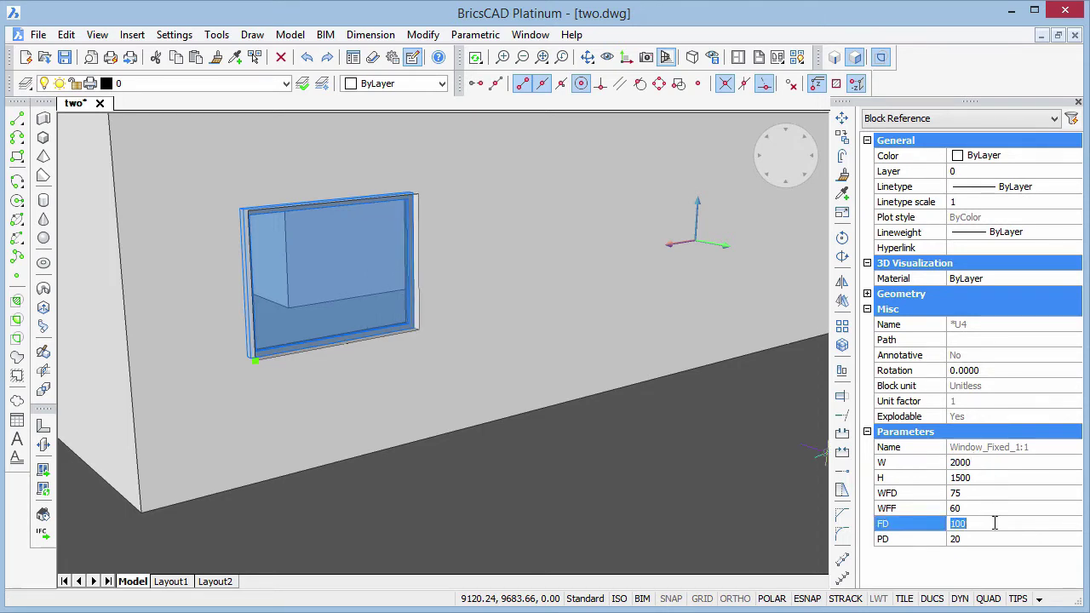
{"action": "type", "text": "50"}
{"action": "key", "text": "Return"}
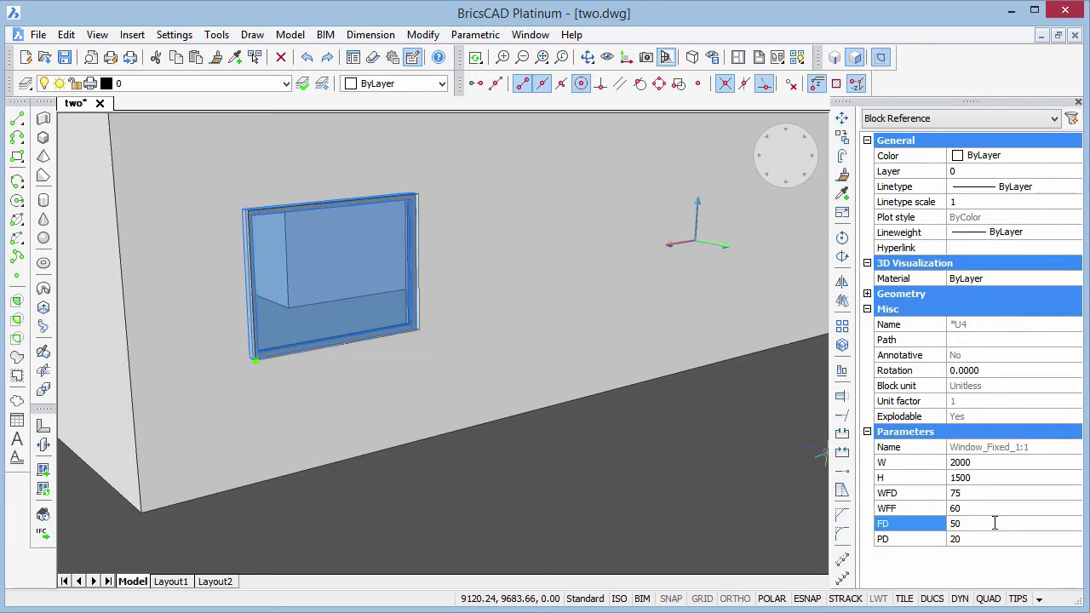
{"action": "scroll", "coordinate": [542, 508], "scroll_direction": "down", "scroll_amount": 5}
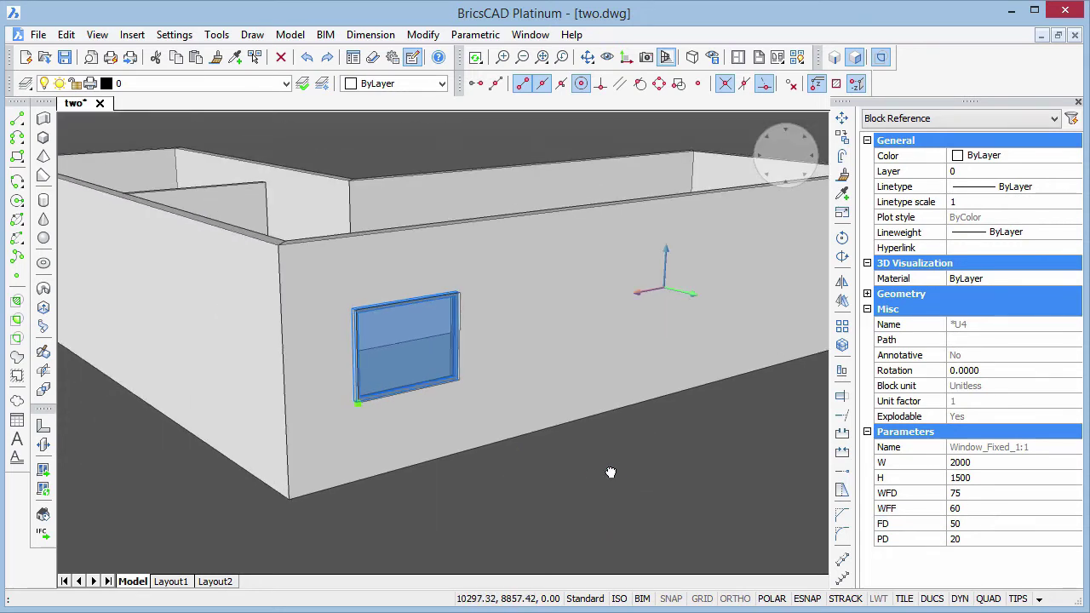
Step: Copy the window with repeat along the long wall into a row of five evenly spaced windows
{"action": "mouse_move", "coordinate": [597, 470]}
{"action": "middle_mouse_down", "text": "shift"}
{"action": "mouse_move", "coordinate": [522, 465]}
{"action": "mouse_move", "coordinate": [455, 488]}
{"action": "middle_mouse_up", "text": "shift"}
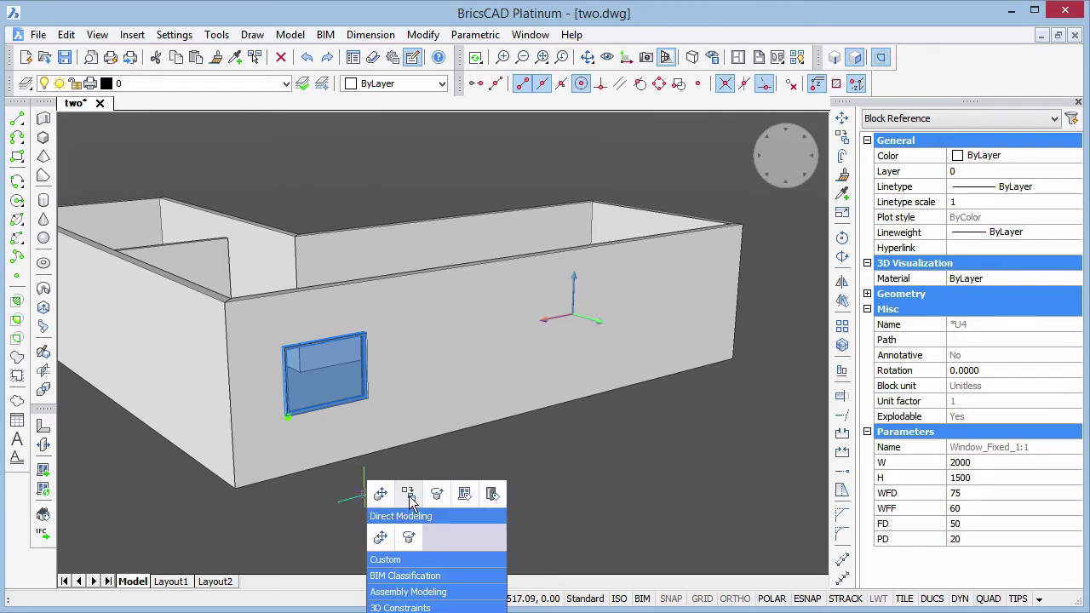
{"action": "left_click", "coordinate": [407, 497]}
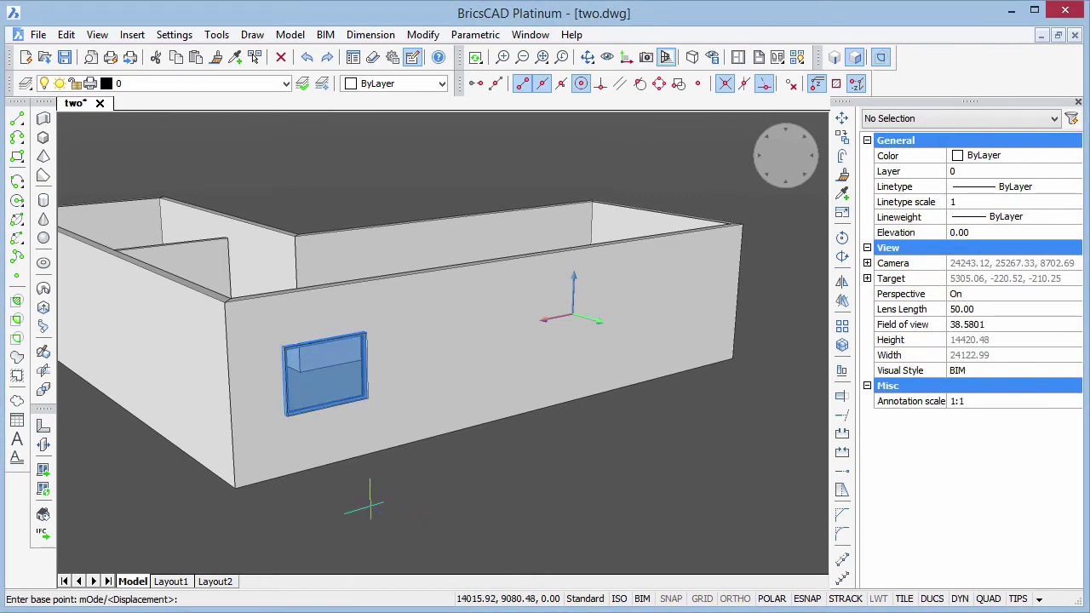
{"action": "left_click", "coordinate": [345, 514]}
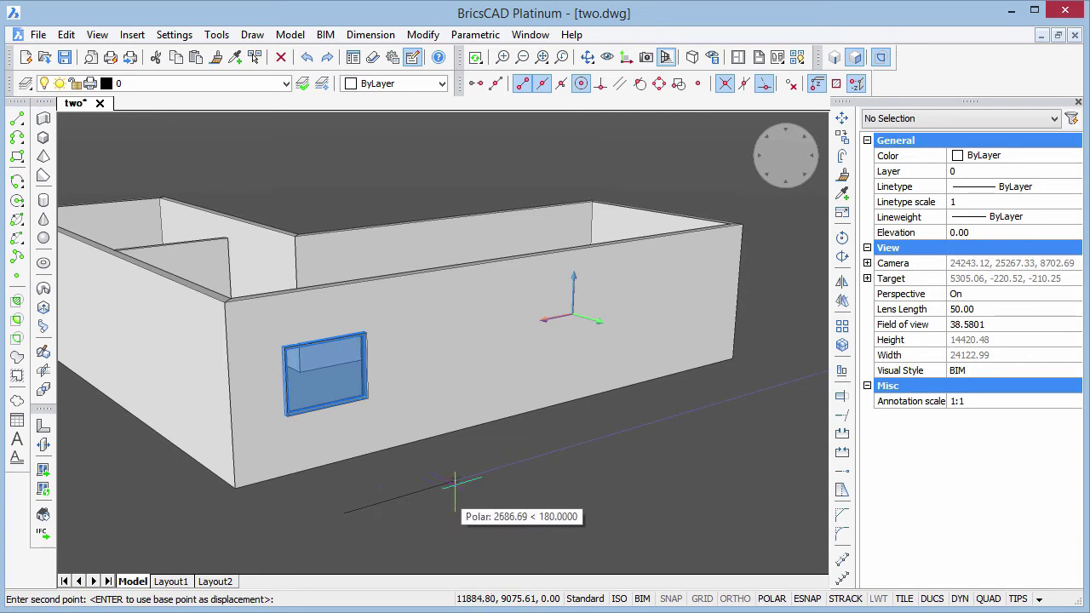
{"action": "left_click", "coordinate": [509, 464]}
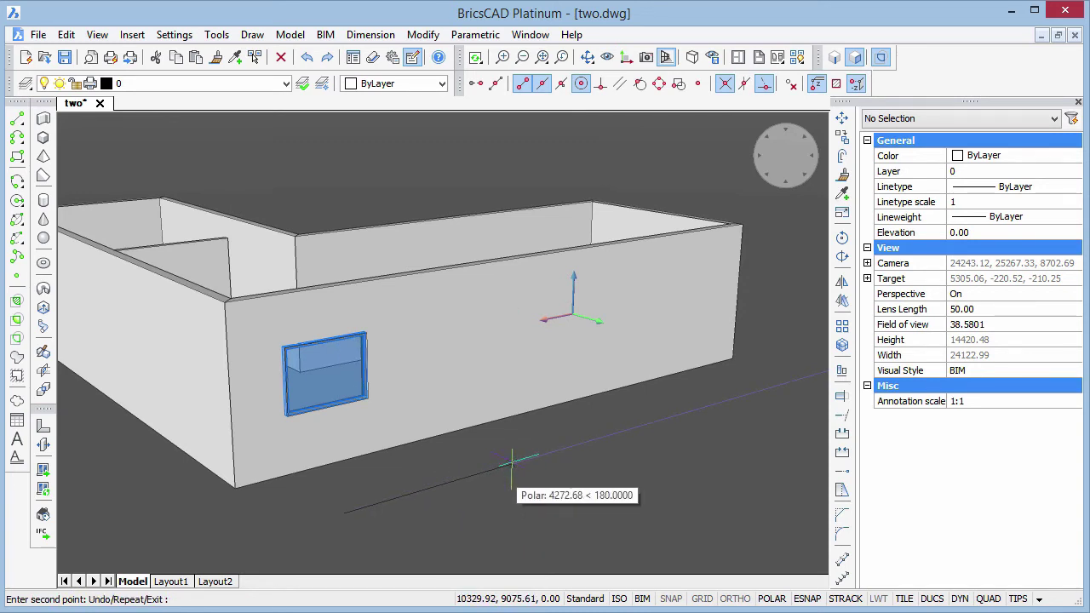
{"action": "type", "text": "r"}
{"action": "key", "text": "Return"}
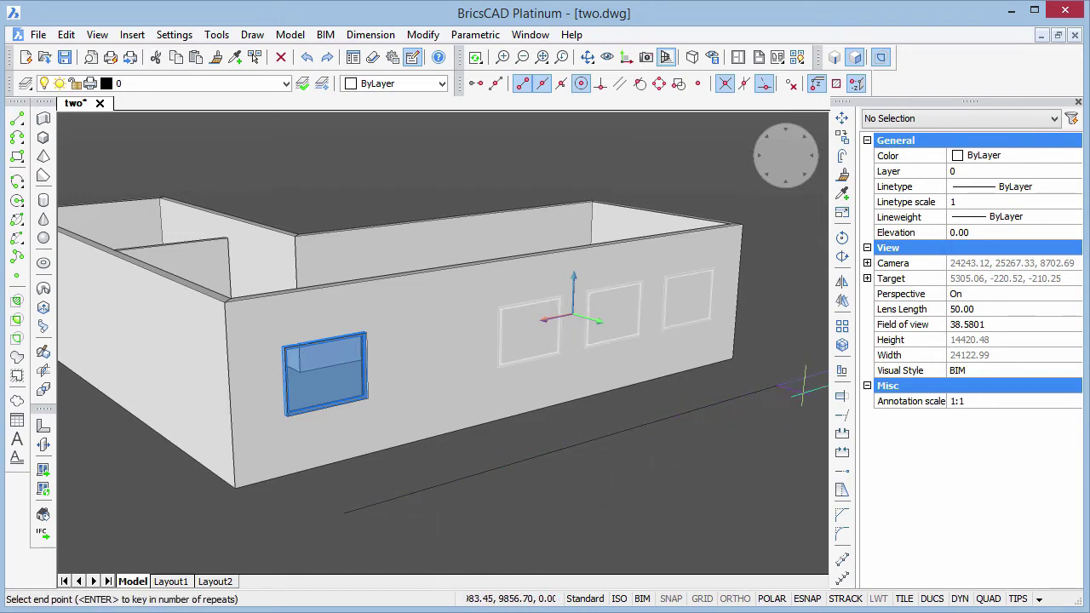
{"action": "scroll", "coordinate": [741, 400], "scroll_direction": "down", "scroll_amount": 2}
{"action": "scroll", "coordinate": [730, 409], "scroll_direction": "down", "scroll_amount": 1}
{"action": "scroll", "coordinate": [664, 401], "scroll_direction": "down", "scroll_amount": 1}
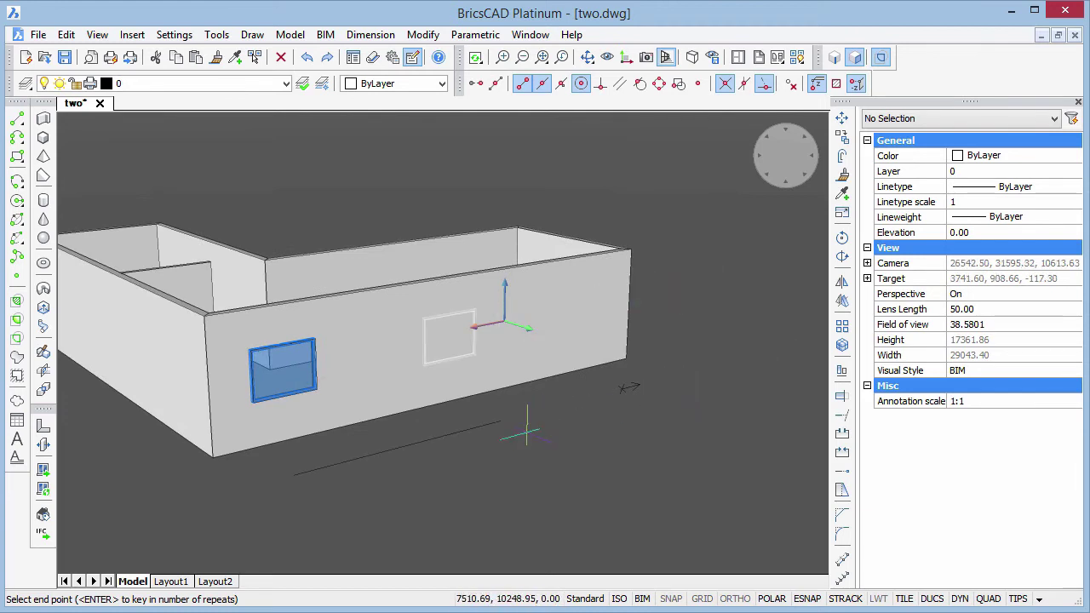
{"action": "left_click", "coordinate": [668, 401]}
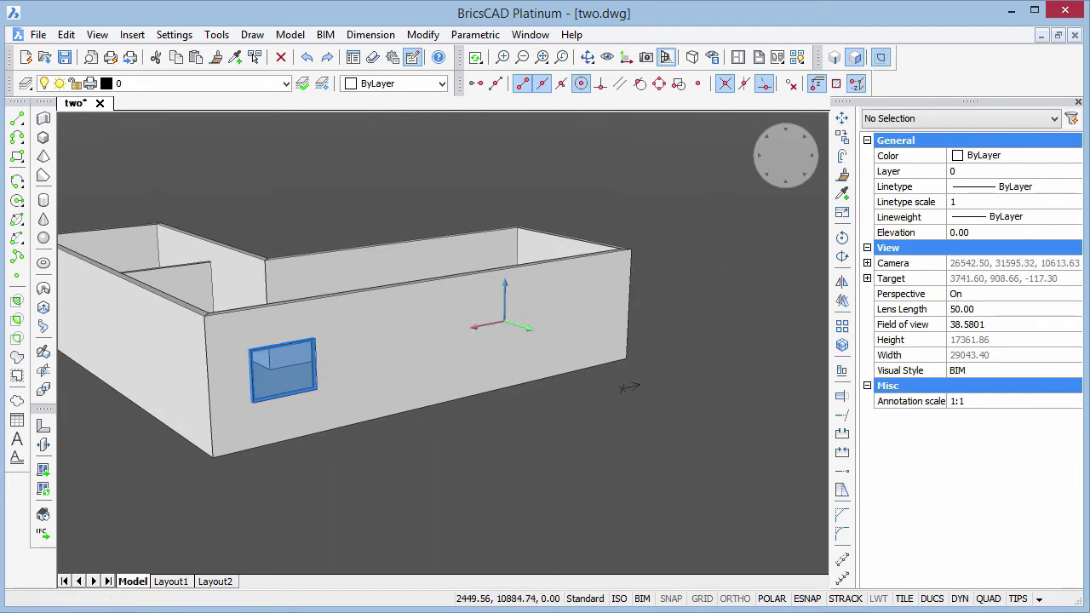
Step: Move the row of five windows to a new spot along their wall
{"action": "middle_click_drag", "start_coordinate": [615, 513], "coordinate": [566, 396], "text": "shift"}
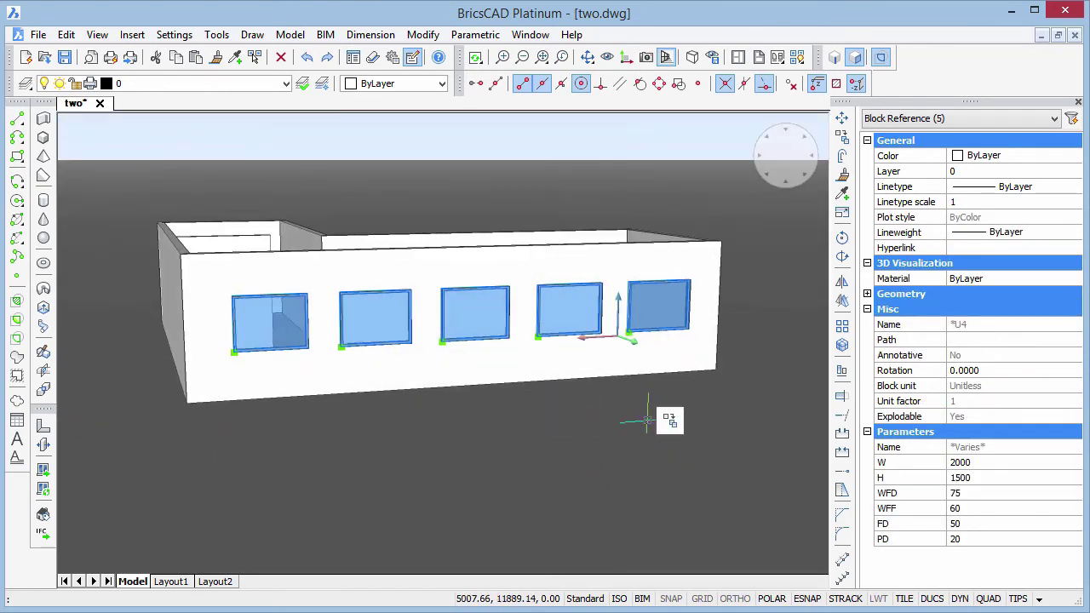
{"action": "left_click", "coordinate": [698, 418]}
{"action": "left_click", "coordinate": [688, 452]}
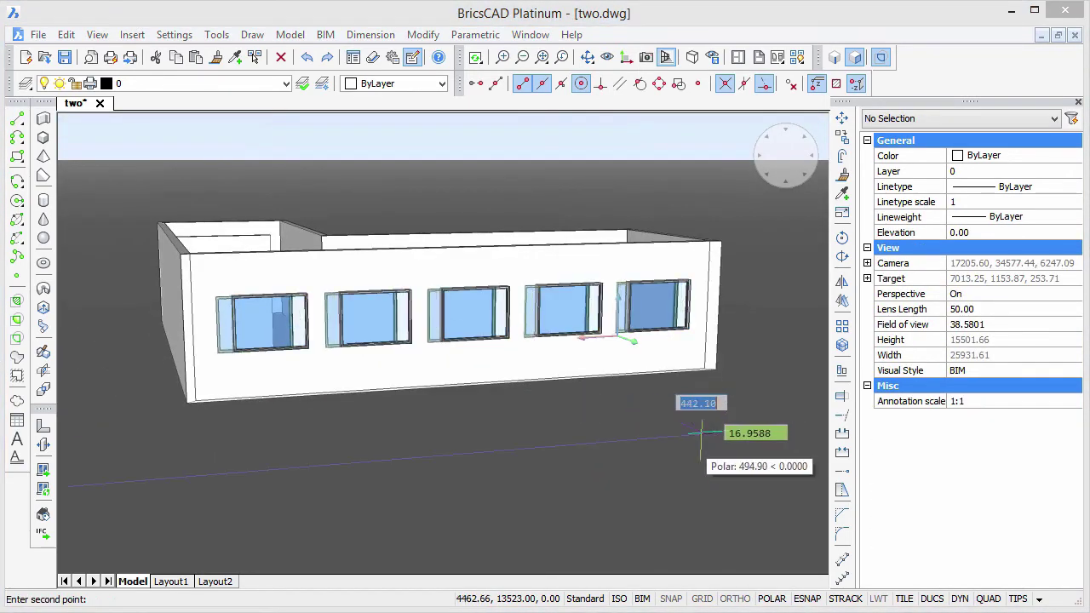
{"action": "left_click", "coordinate": [661, 451]}
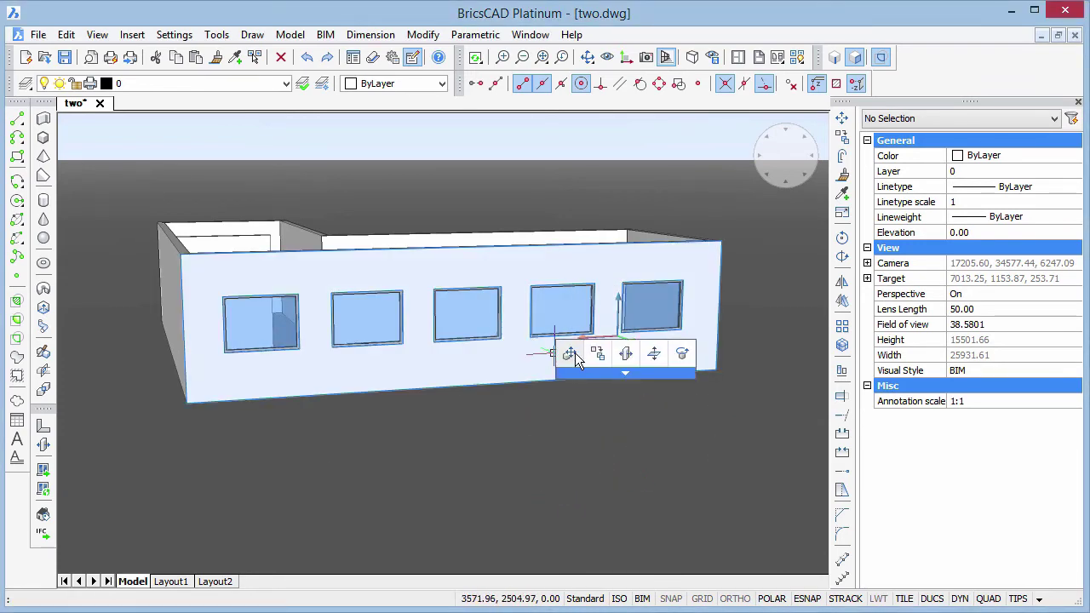
Step: Push the window wall outward with BIMDRAG to enlarge the house
{"action": "left_click", "coordinate": [626, 356]}
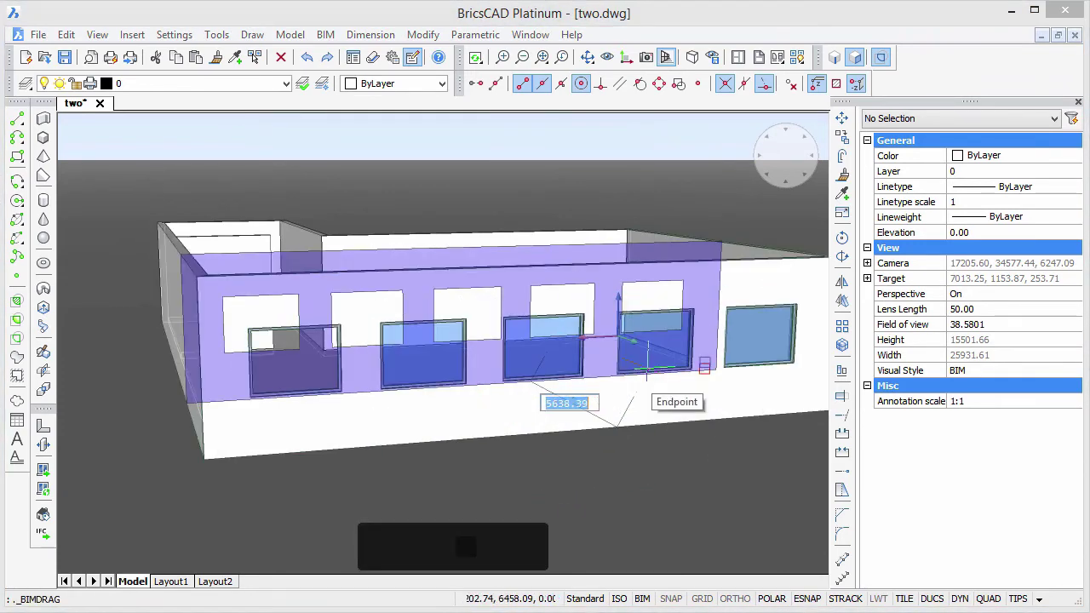
{"action": "mouse_move", "coordinate": [596, 426]}
{"action": "middle_mouse_down", "text": "shift"}
{"action": "mouse_move", "coordinate": [591, 445]}
{"action": "mouse_move", "coordinate": [671, 462]}
{"action": "mouse_move", "coordinate": [621, 438]}
{"action": "mouse_move", "coordinate": [579, 332]}
{"action": "middle_mouse_up", "text": "shift"}
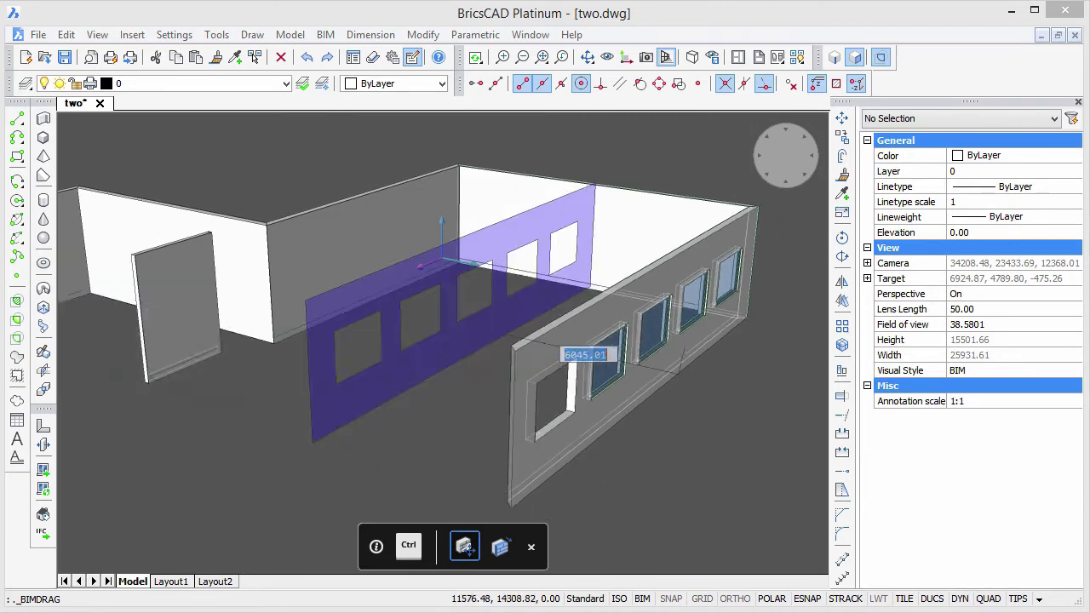
{"action": "left_click", "coordinate": [651, 430]}
{"action": "mouse_move", "coordinate": [682, 469]}
{"action": "middle_mouse_down", "text": "shift"}
{"action": "mouse_move", "coordinate": [555, 423]}
{"action": "mouse_move", "coordinate": [521, 437]}
{"action": "middle_mouse_up", "text": "shift"}
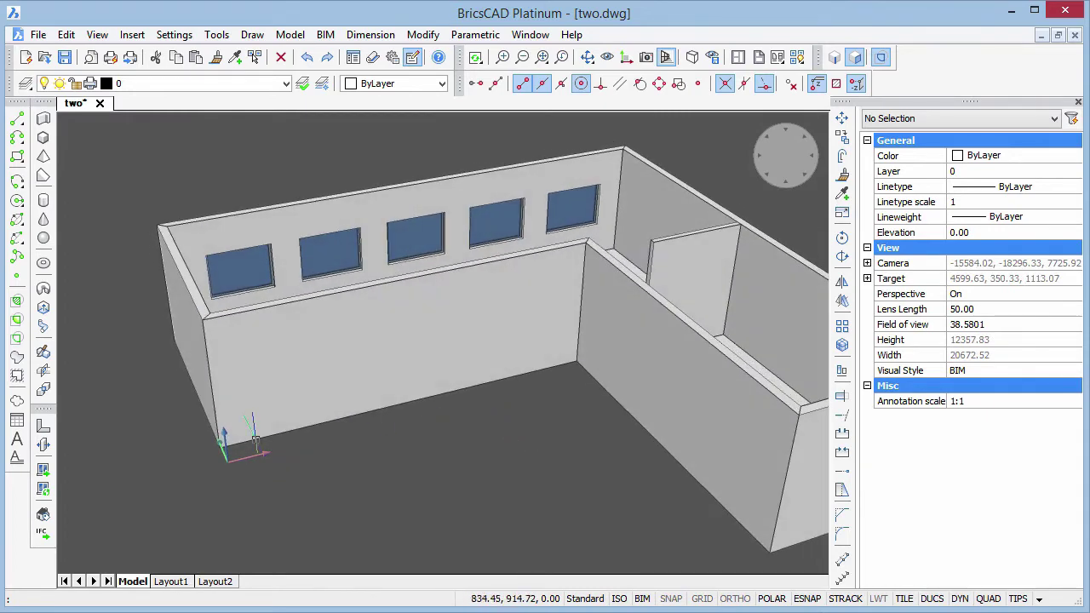
Step: Insert Window_Fixed_3.dwg into the short side wall beside the row of windows
{"action": "left_click", "coordinate": [49, 475]}
{"action": "left_click", "coordinate": [330, 274]}
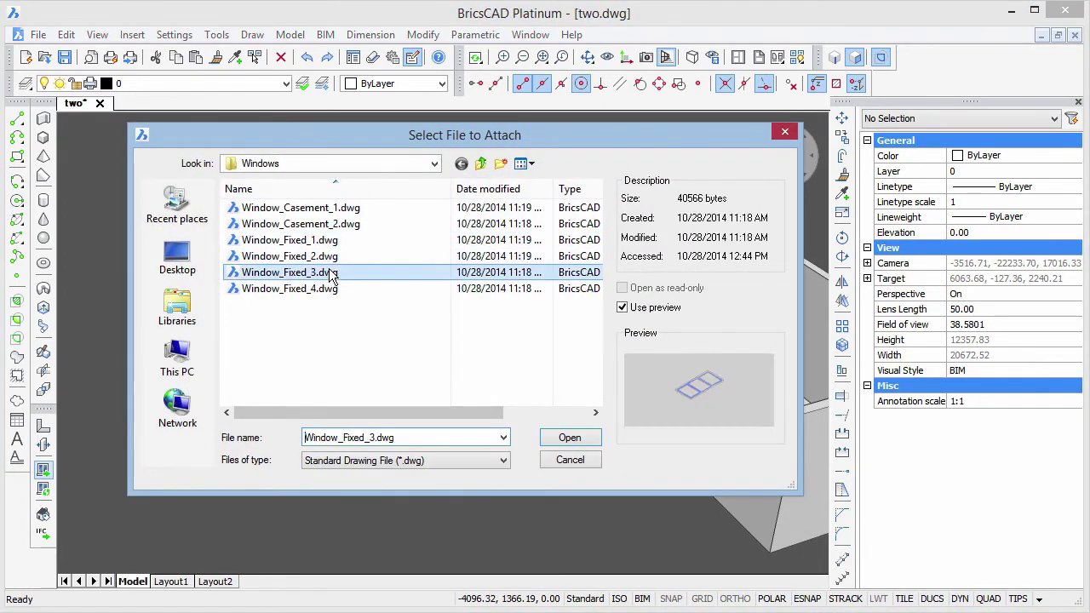
{"action": "left_click", "coordinate": [570, 437]}
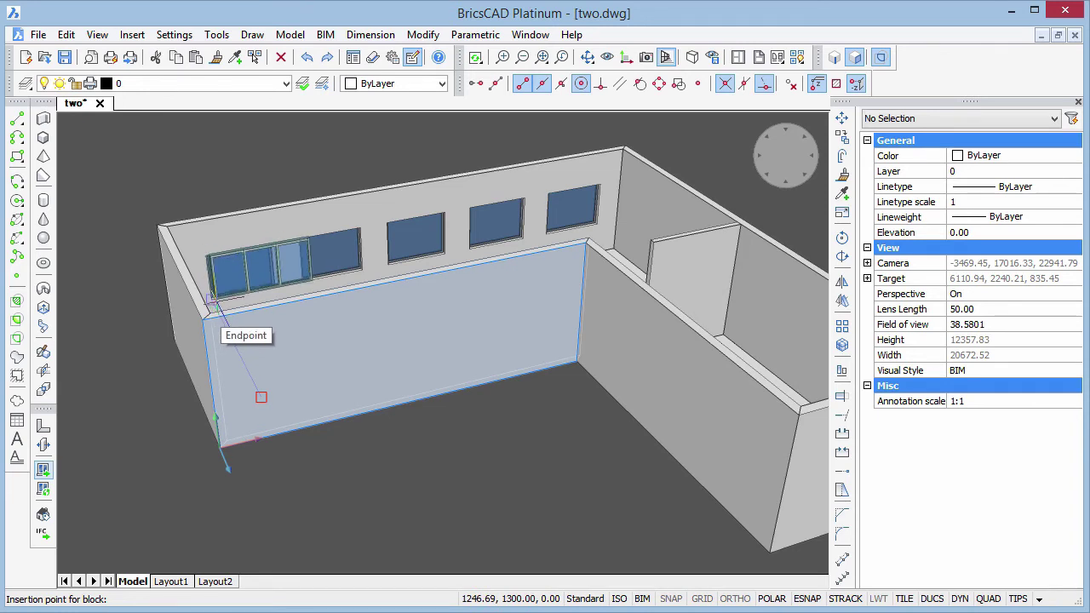
{"action": "left_click", "coordinate": [262, 397]}
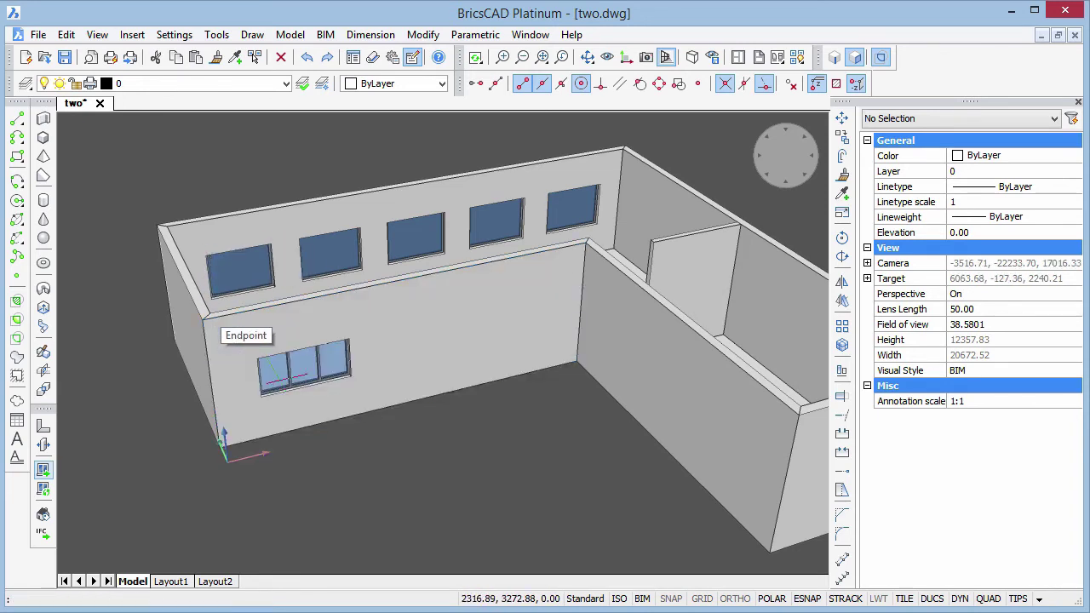
{"action": "middle_click_drag", "start_coordinate": [365, 528], "coordinate": [421, 494], "text": "shift"}
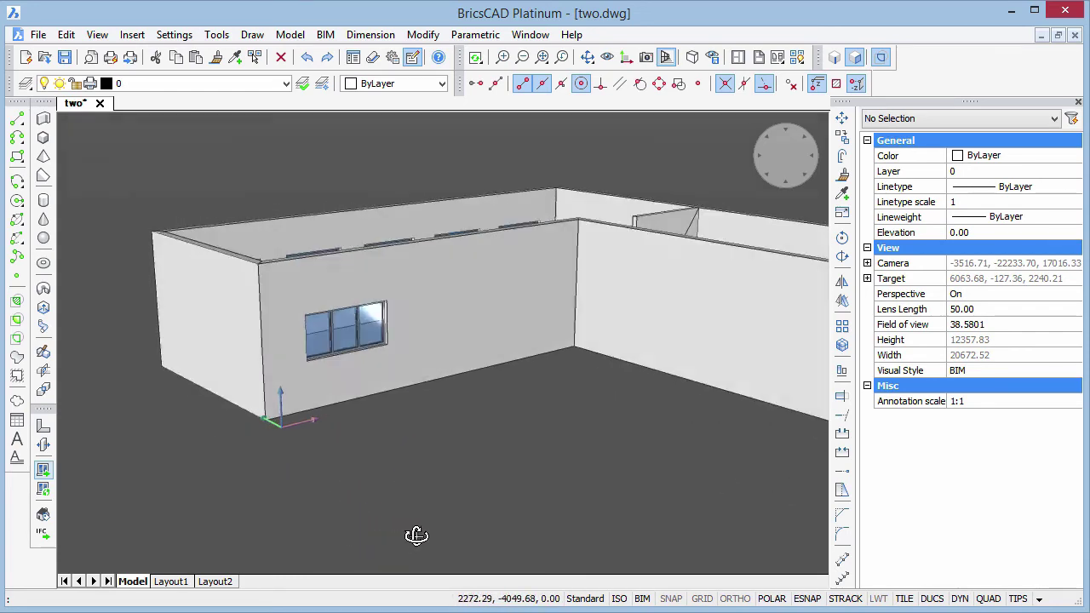
{"action": "scroll", "coordinate": [421, 494], "scroll_direction": "up", "scroll_amount": 2}
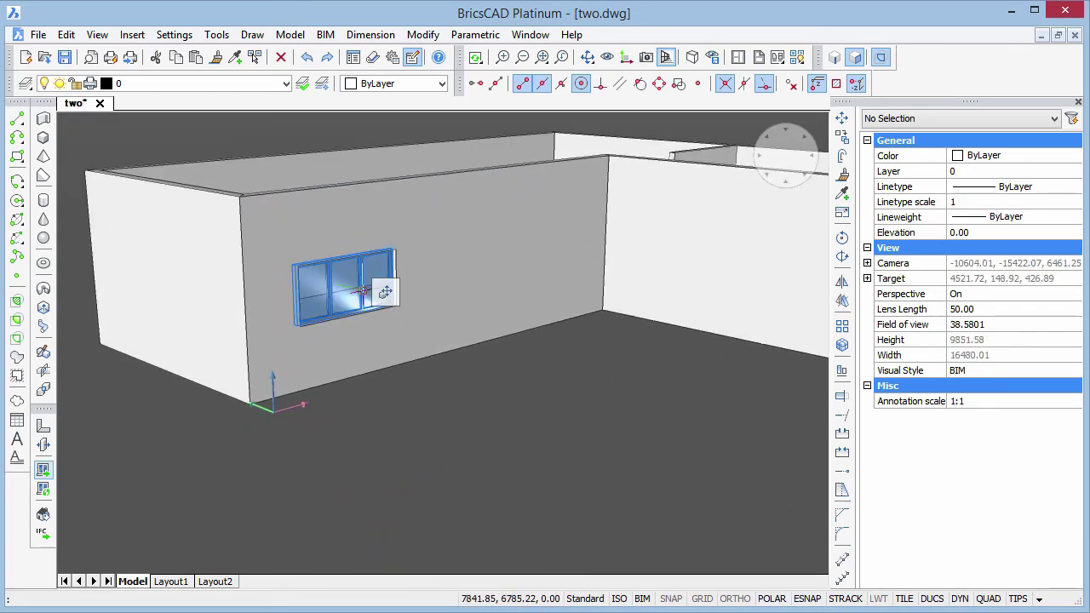
Step: Give the three-pane window H 1500 and FD 50, and begin changing W to 6000
{"action": "left_click", "coordinate": [379, 290]}
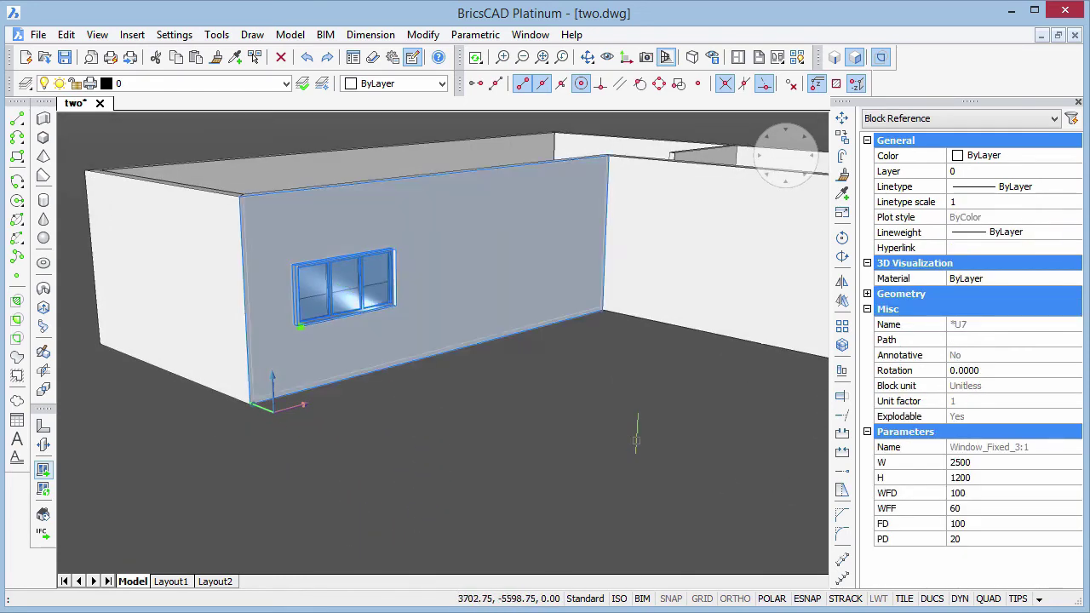
{"action": "left_click", "coordinate": [979, 478]}
{"action": "type", "text": "1500"}
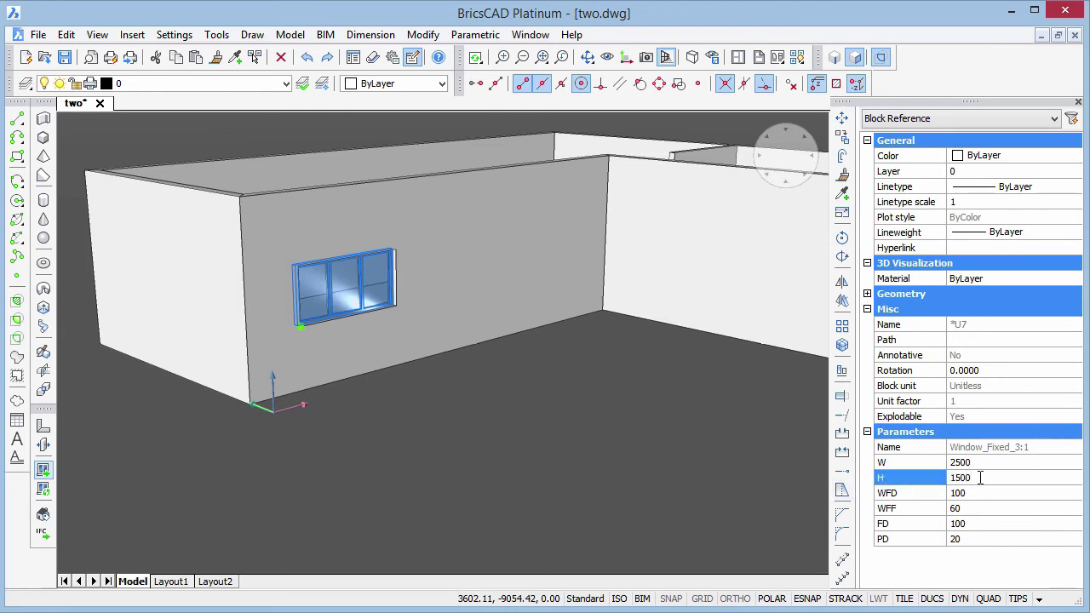
{"action": "key", "text": "Return"}
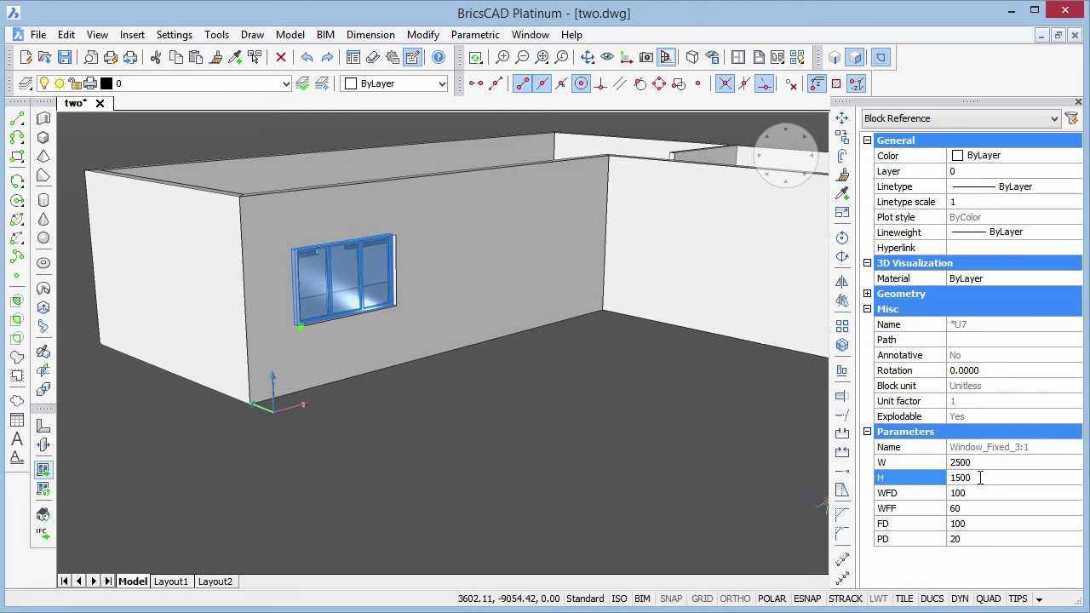
{"action": "left_click", "coordinate": [1004, 521]}
{"action": "type", "text": "50"}
{"action": "key", "text": "Return"}
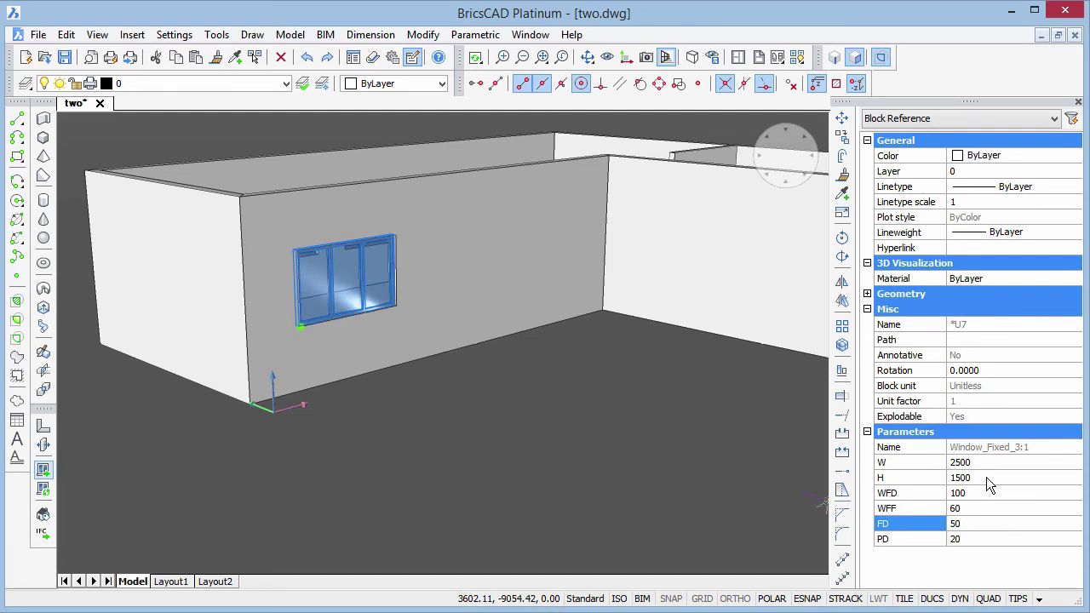
{"action": "left_click", "coordinate": [992, 465]}
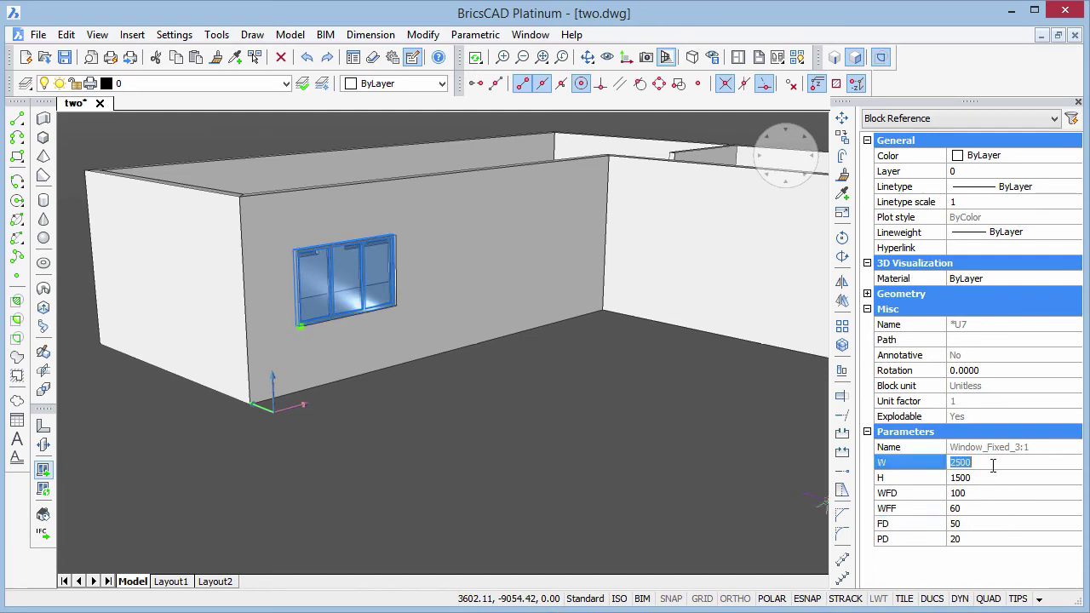